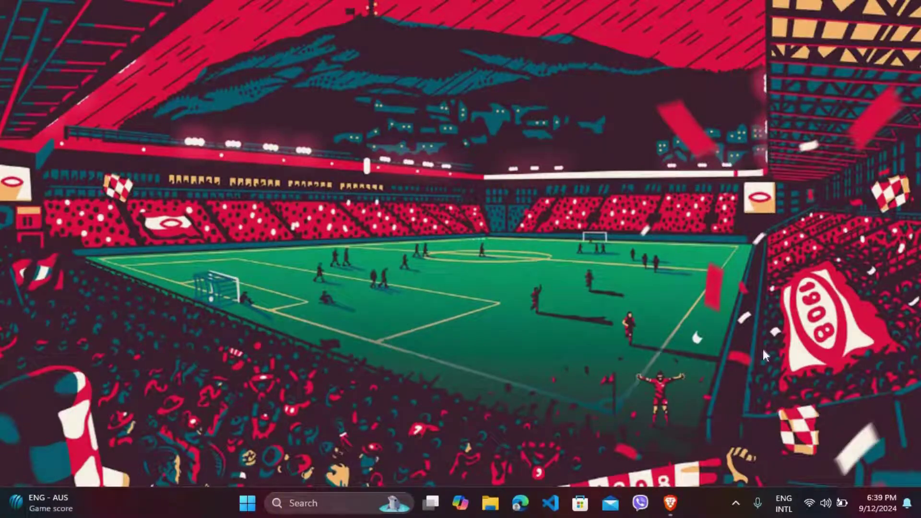
Search for 'indeed' from the Brave address bar.
left_click(670, 503)
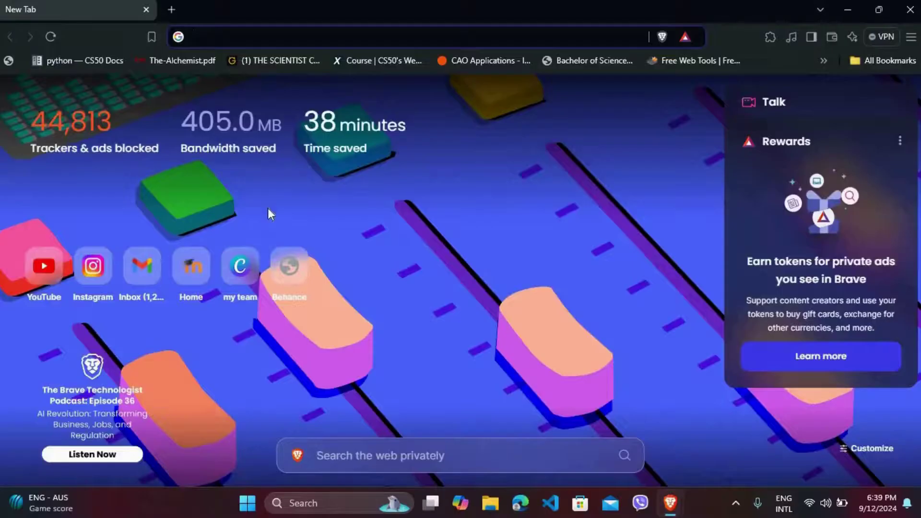
type("indeed")
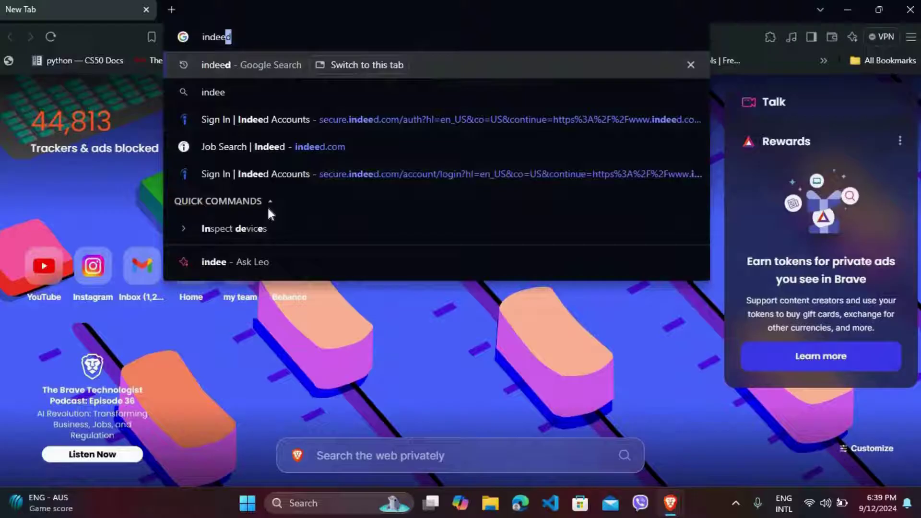
key("Return")
scroll(374, 236, "down", 1)
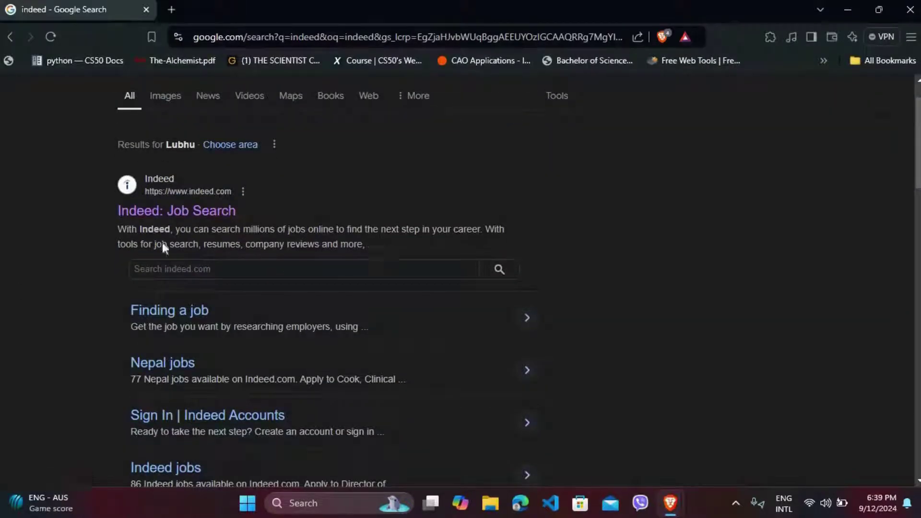
Open the 'Indeed: Job Search' result and go to its Sign in page.
left_click(165, 212)
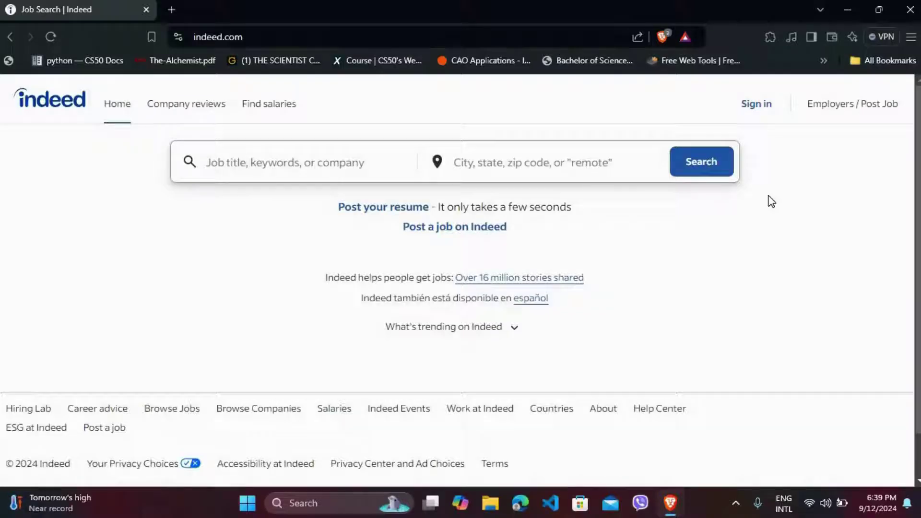
left_click(767, 121)
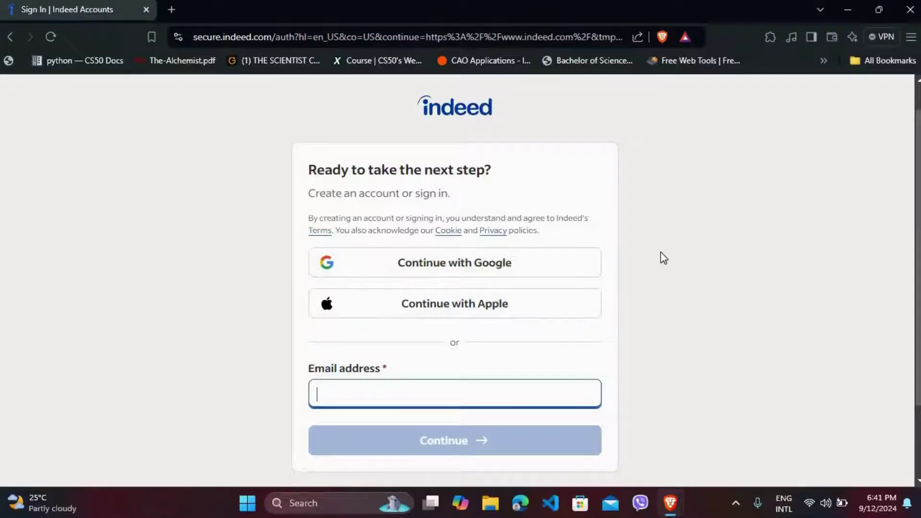
Continue with Google, choose the Google account, and approve sharing details with Indeed.
left_click(527, 267)
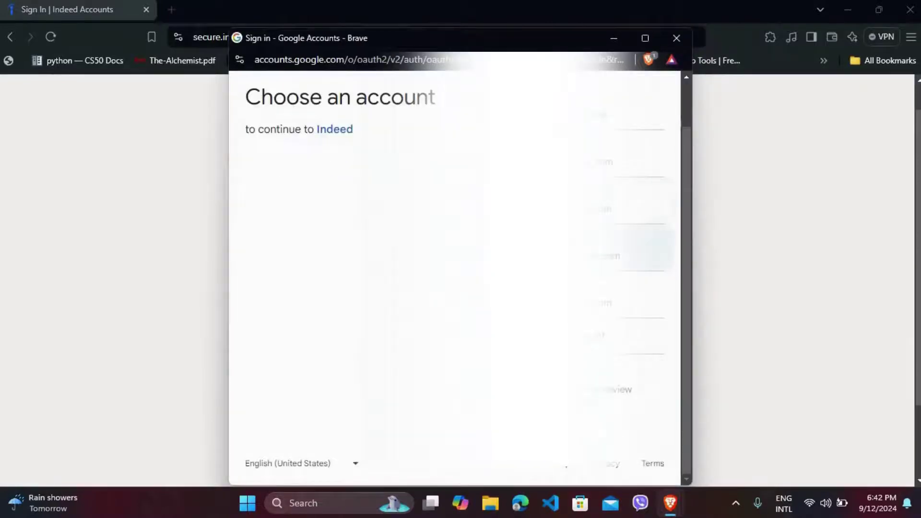
left_click(536, 252)
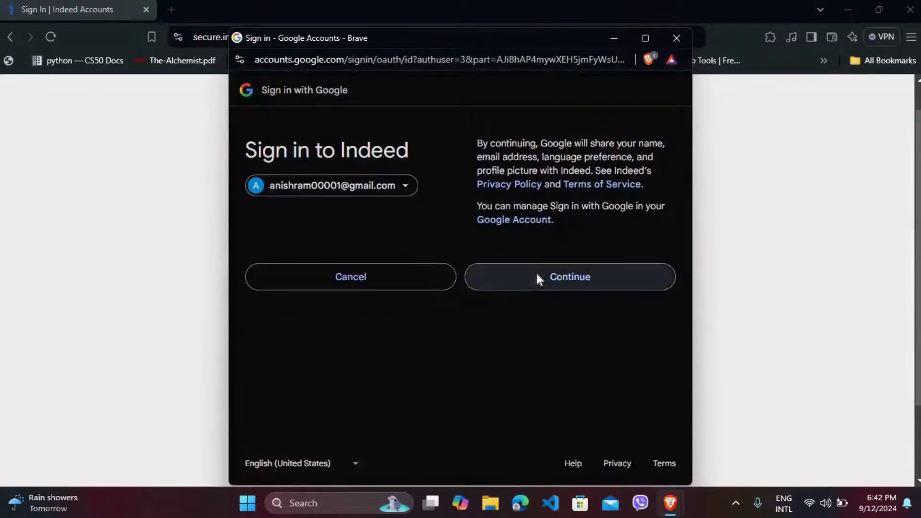
left_click(536, 273)
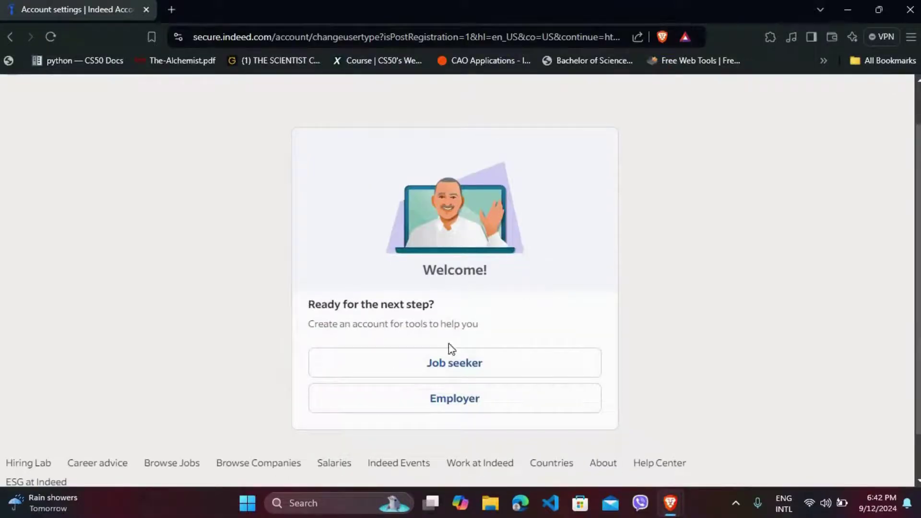
Choose the Job seeker account type and confirm creating the account.
left_click(437, 363)
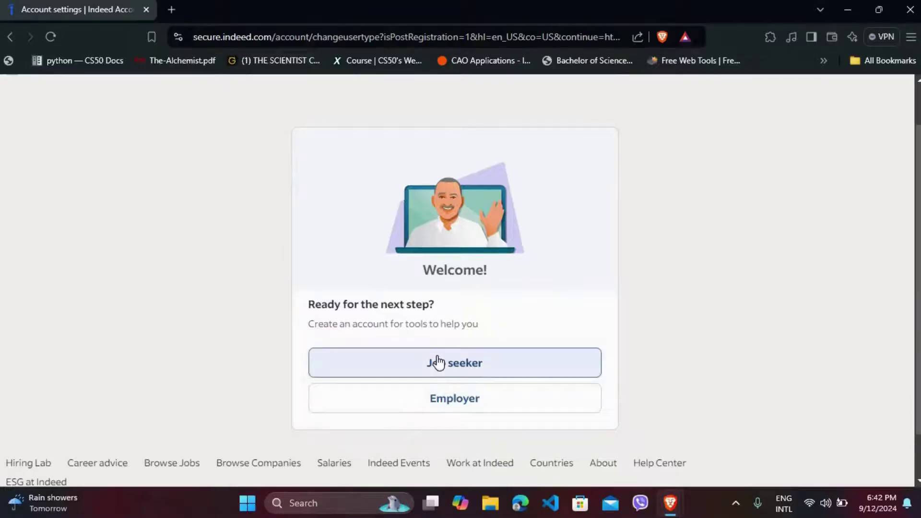
left_click(447, 404)
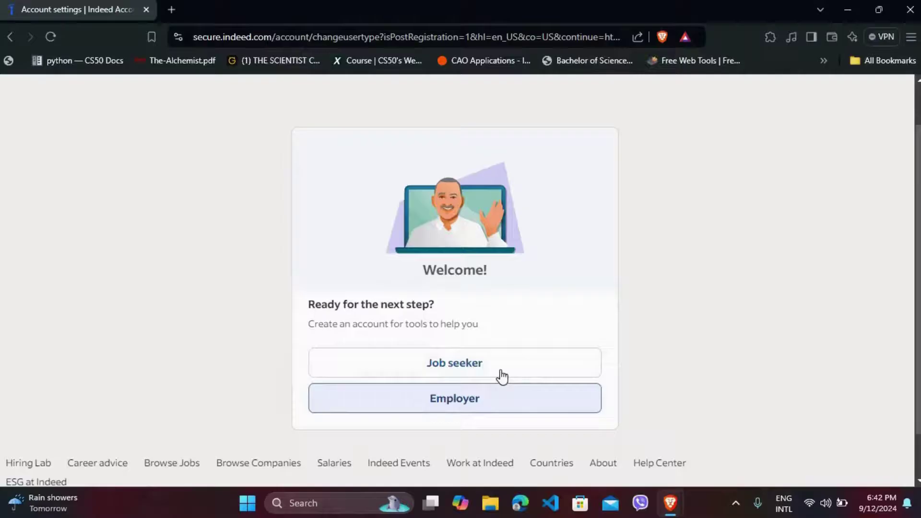
left_click(475, 365)
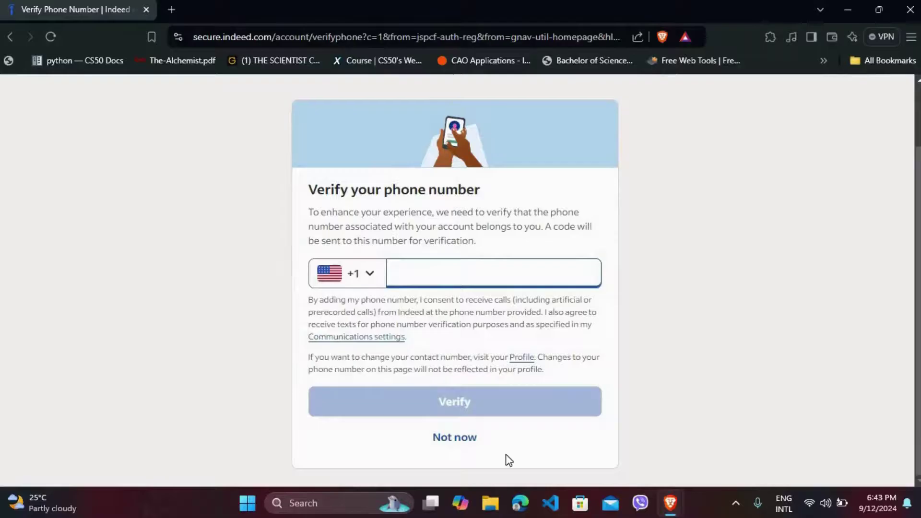
Skip phone verification with 'Not now' and skip the location question.
left_click(464, 442)
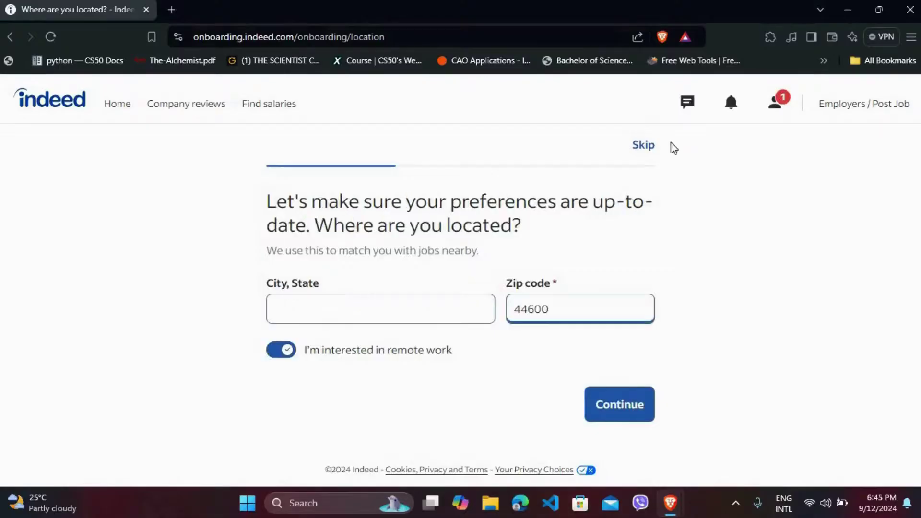
left_click(643, 147)
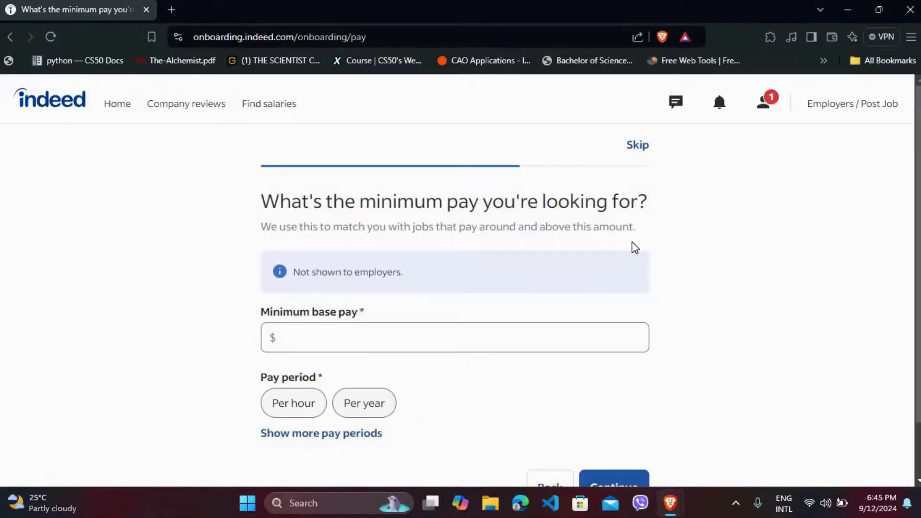